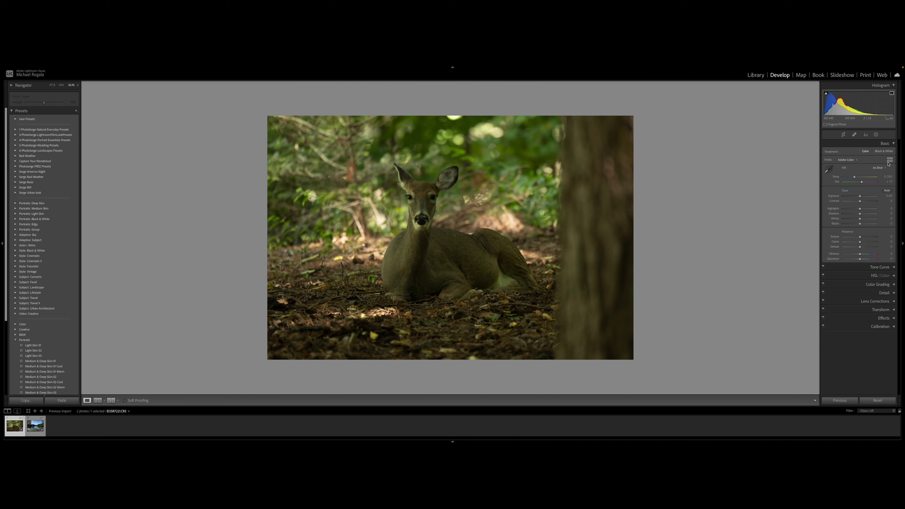
Open the Profile list and close it again without changing the profile
{"action": "left_click", "coordinate": [854, 160]}
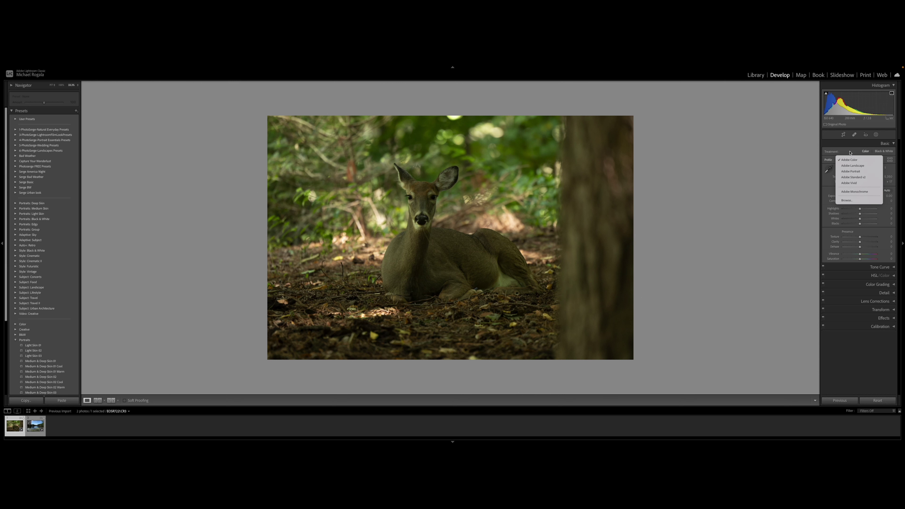
{"action": "left_click", "coordinate": [833, 163]}
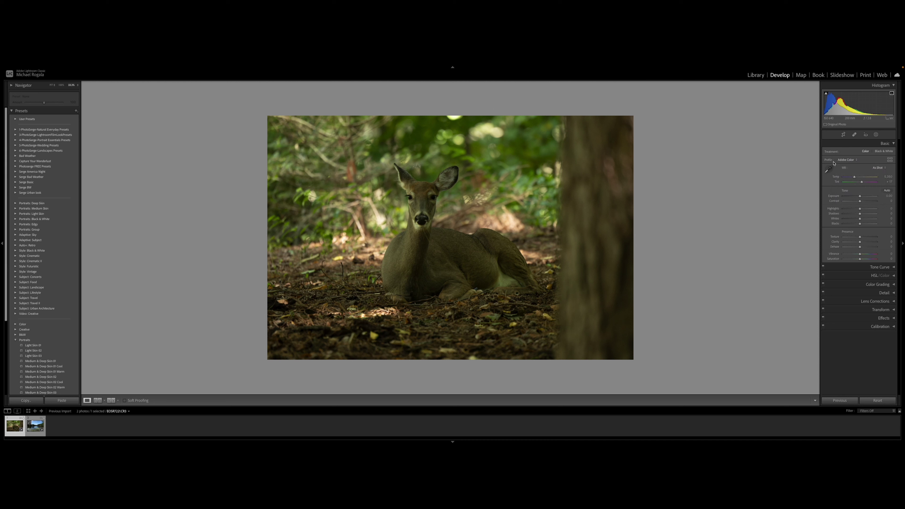
Try Adobe Color, apply Adobe Neutral, then preview Camera Landscape v2 in the Profile Browser
{"action": "left_click", "coordinate": [890, 160]}
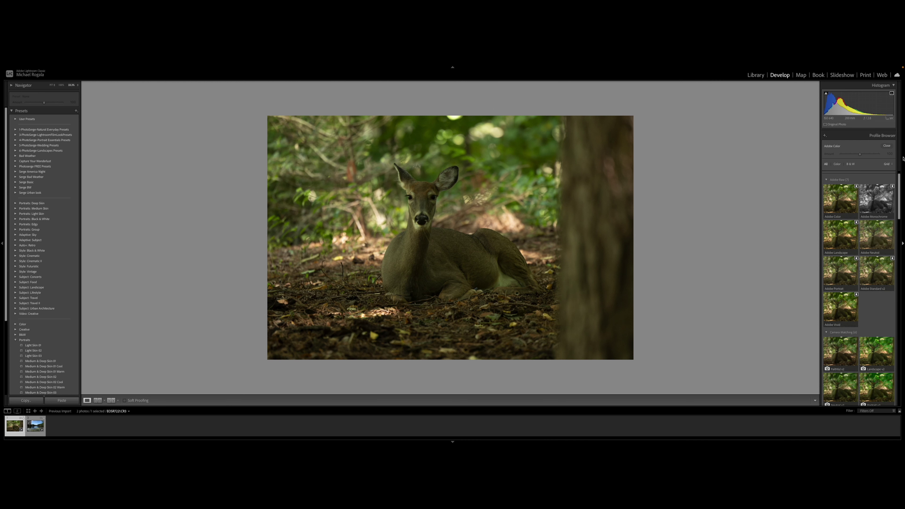
{"action": "left_click", "coordinate": [838, 185]}
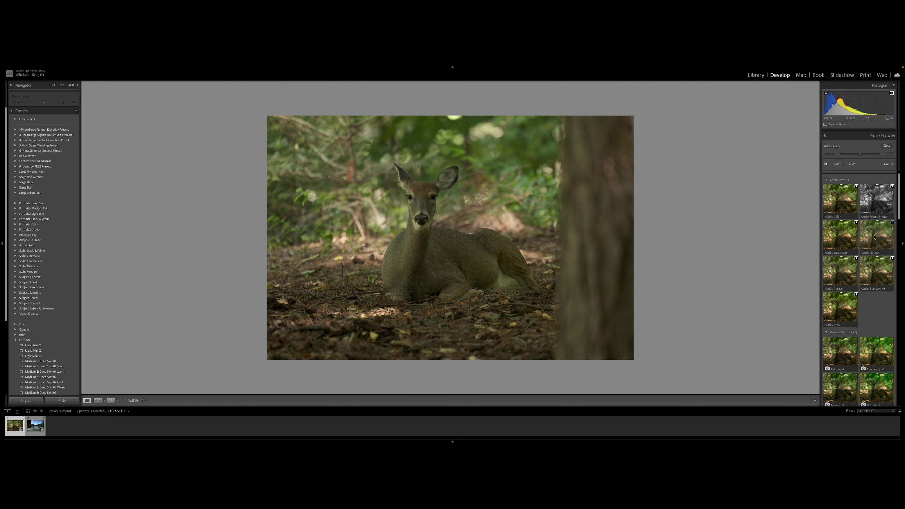
{"action": "left_click", "coordinate": [877, 237]}
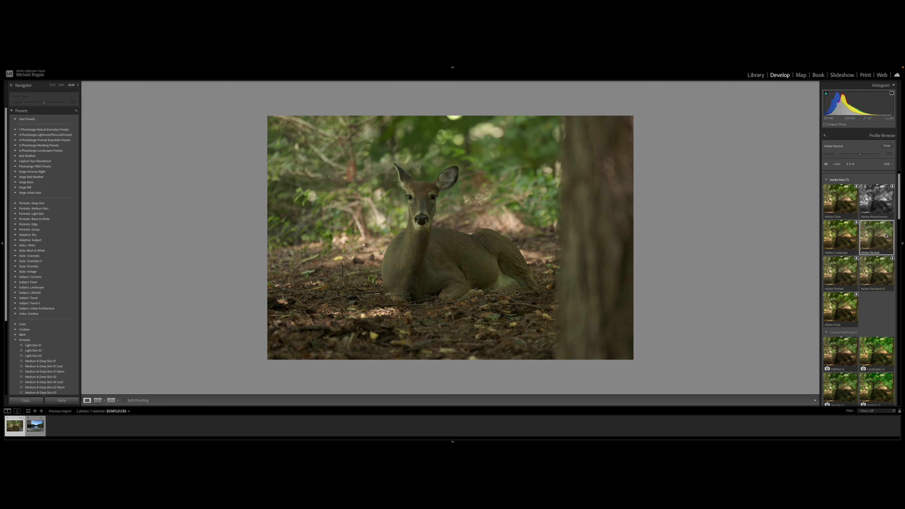
{"action": "left_click_drag", "start_coordinate": [899, 213], "coordinate": [899, 231]}
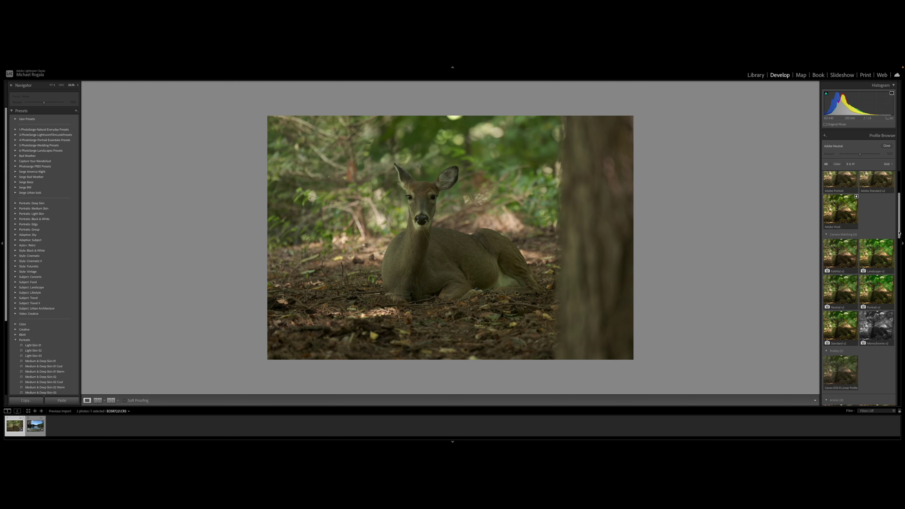
{"action": "scroll", "coordinate": [897, 224], "scroll_direction": "down", "scroll_amount": 3}
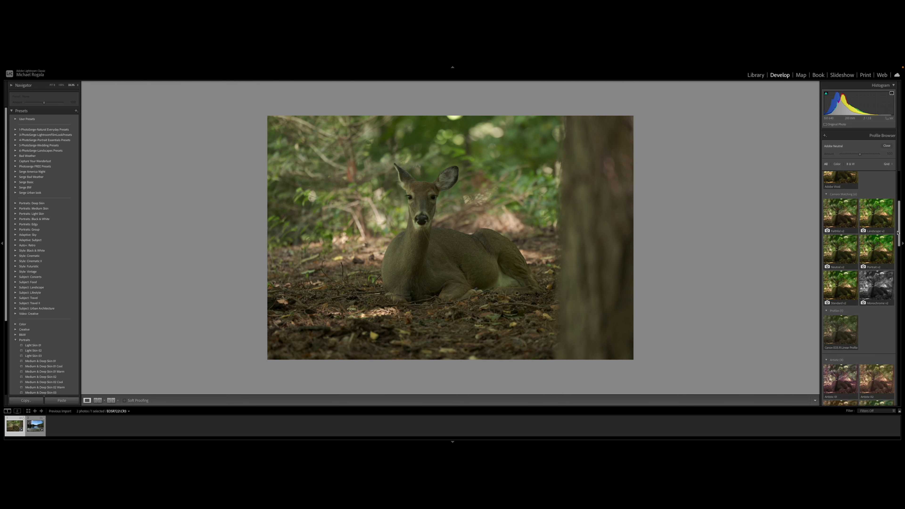
{"action": "left_click", "coordinate": [874, 209]}
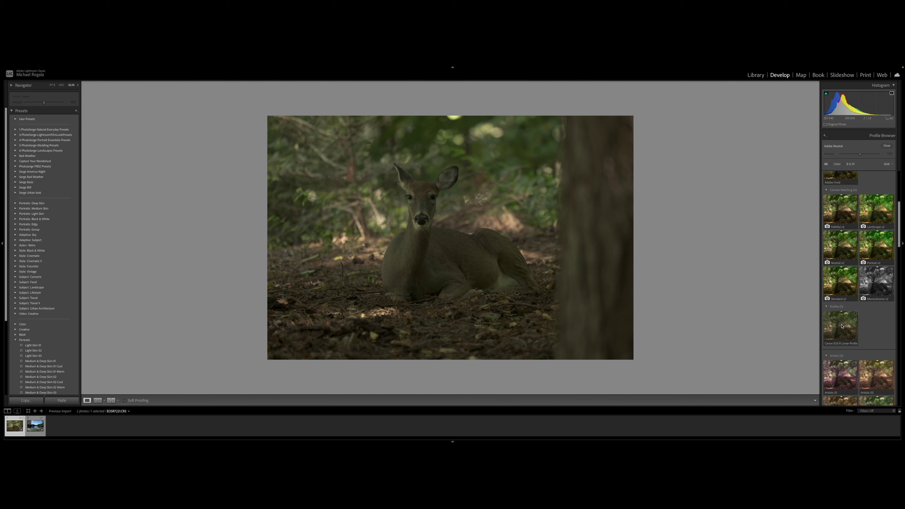
Back in the Basic panel, raise Contrast to +19
{"action": "left_click_drag", "start_coordinate": [900, 222], "coordinate": [898, 193]}
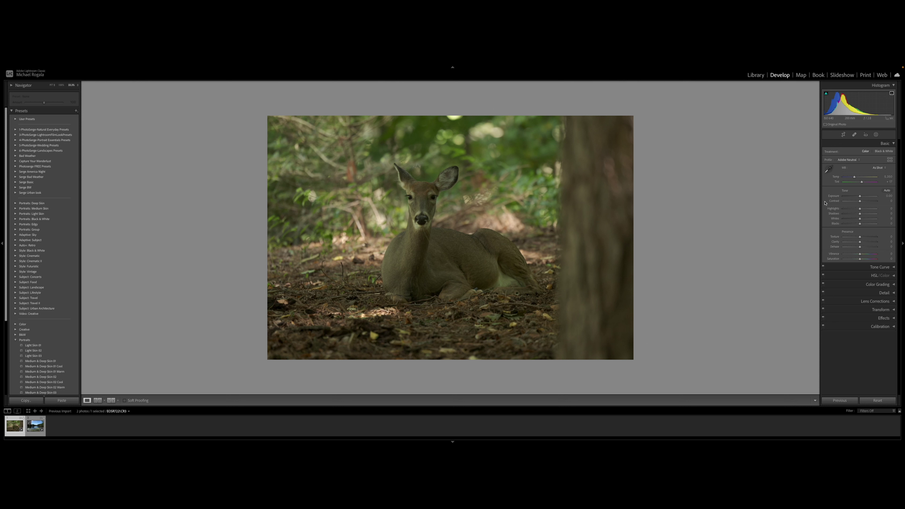
{"action": "left_click_drag", "start_coordinate": [860, 201], "coordinate": [863, 201]}
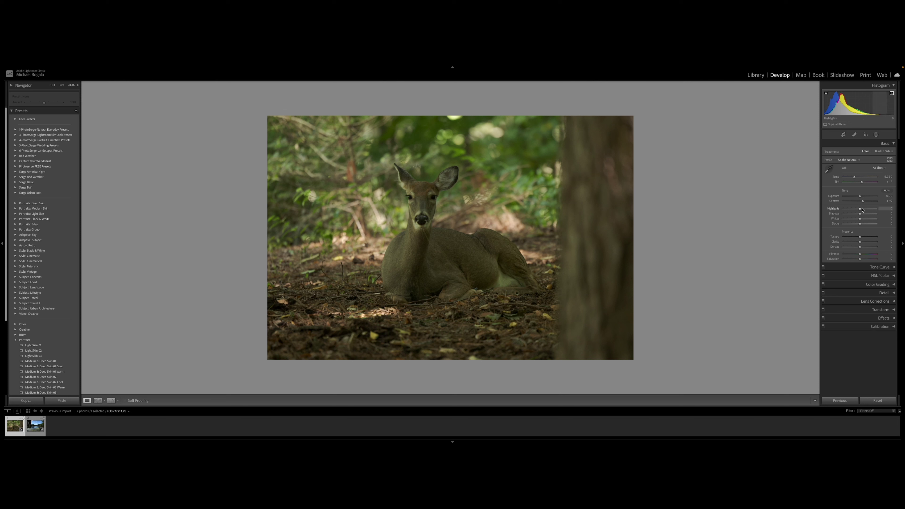
Reset Contrast to 0, raise Exposure to about +0.60, Shadows to +63, Blacks to +2
{"action": "double_click", "coordinate": [835, 201]}
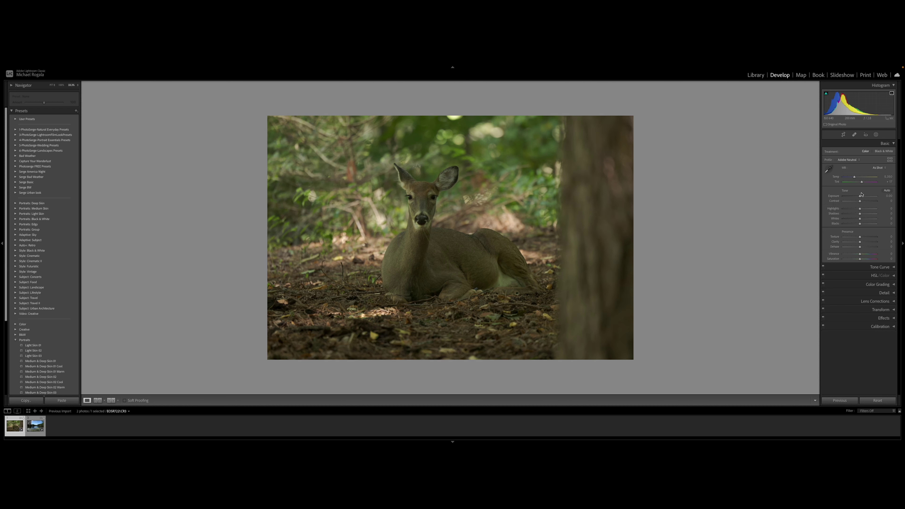
{"action": "left_click_drag", "start_coordinate": [859, 196], "coordinate": [860, 197]}
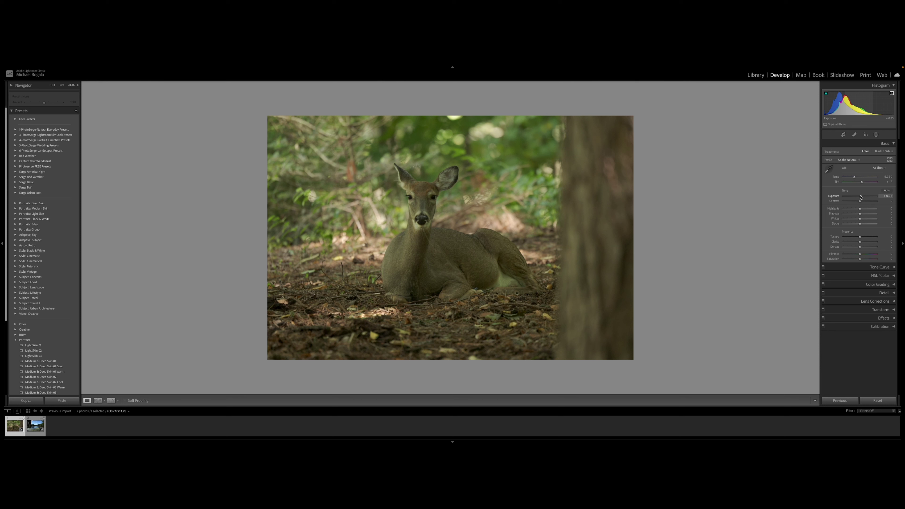
{"action": "left_click_drag", "start_coordinate": [861, 197], "coordinate": [855, 209]}
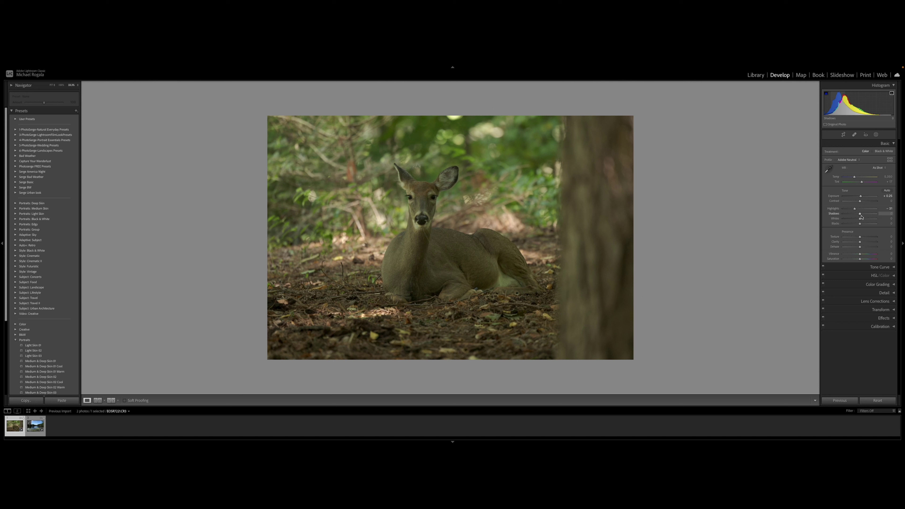
{"action": "left_click_drag", "start_coordinate": [861, 217], "coordinate": [866, 217]}
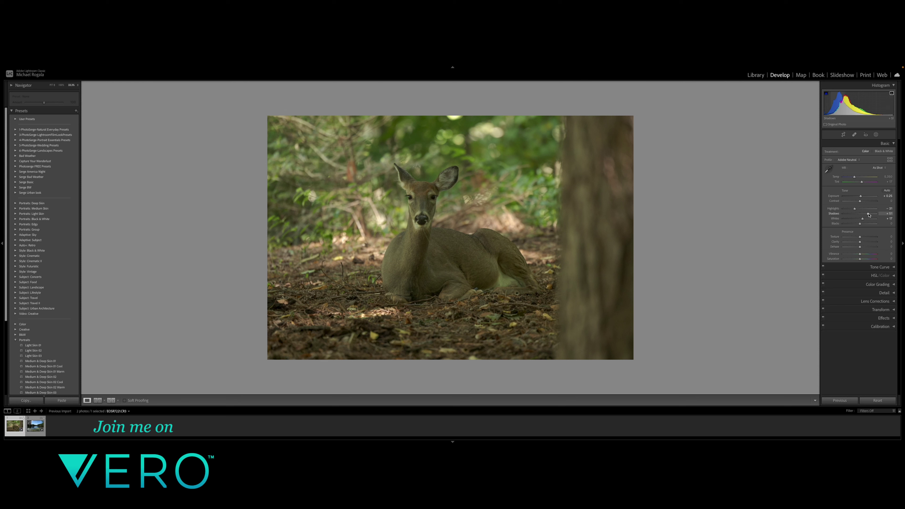
{"action": "left_click_drag", "start_coordinate": [866, 217], "coordinate": [870, 218]}
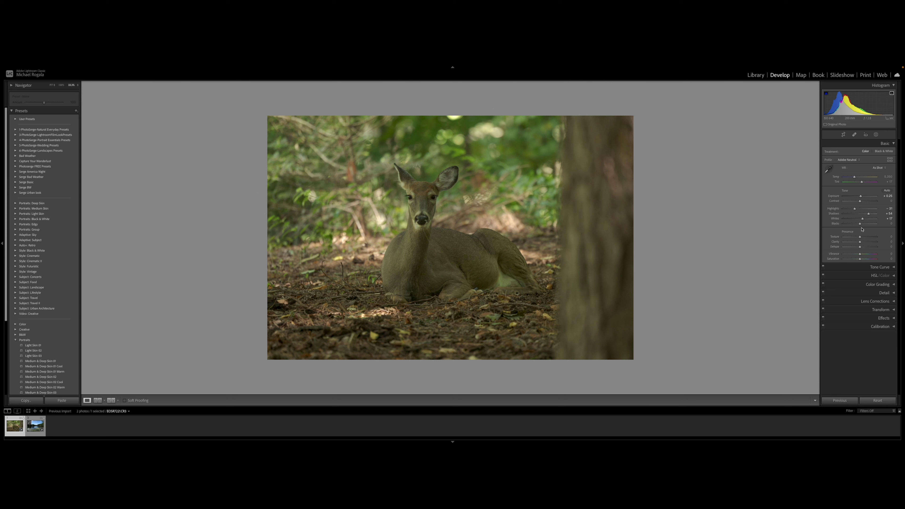
{"action": "left_click_drag", "start_coordinate": [860, 223], "coordinate": [863, 236]}
Add Clarity +14, settle Temp at 4,988 and set Vibrance to +24
{"action": "left_click_drag", "start_coordinate": [859, 242], "coordinate": [862, 242]}
{"action": "left_click_drag", "start_coordinate": [859, 255], "coordinate": [862, 255]}
{"action": "double_click", "coordinate": [835, 254]}
{"action": "left_click_drag", "start_coordinate": [853, 177], "coordinate": [862, 183]}
{"action": "left_click_drag", "start_coordinate": [853, 178], "coordinate": [853, 178]}
{"action": "left_click_drag", "start_coordinate": [860, 254], "coordinate": [861, 260]}
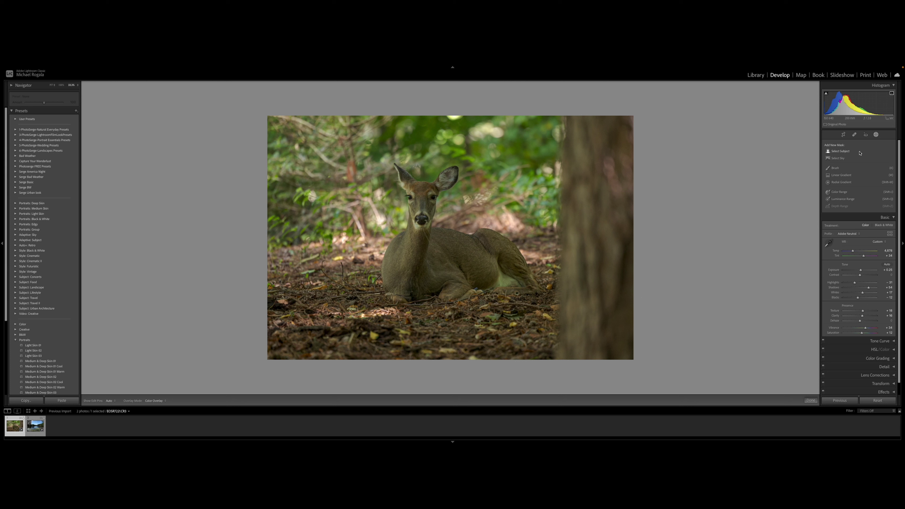
Add a Select Subject mask on the deer, hide its overlay, and set mask Exposure to 0.55
{"action": "left_click", "coordinate": [843, 152]}
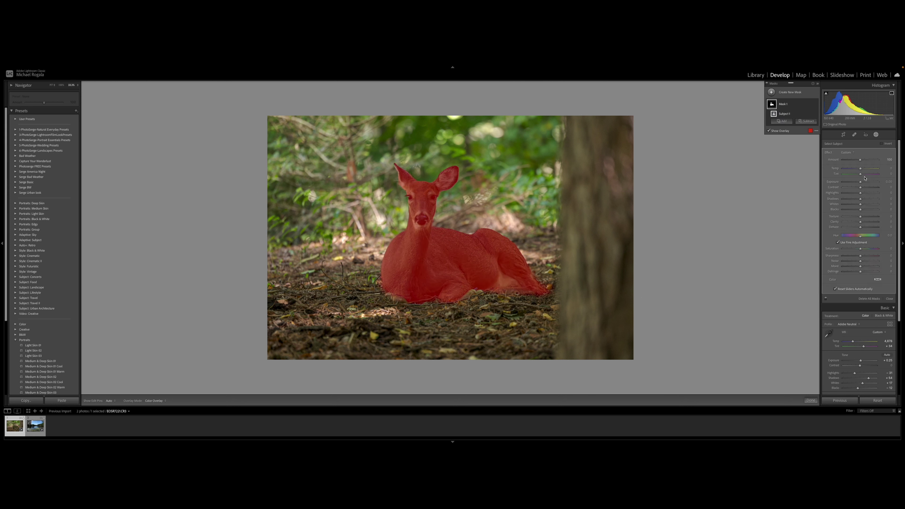
{"action": "key", "text": "o"}
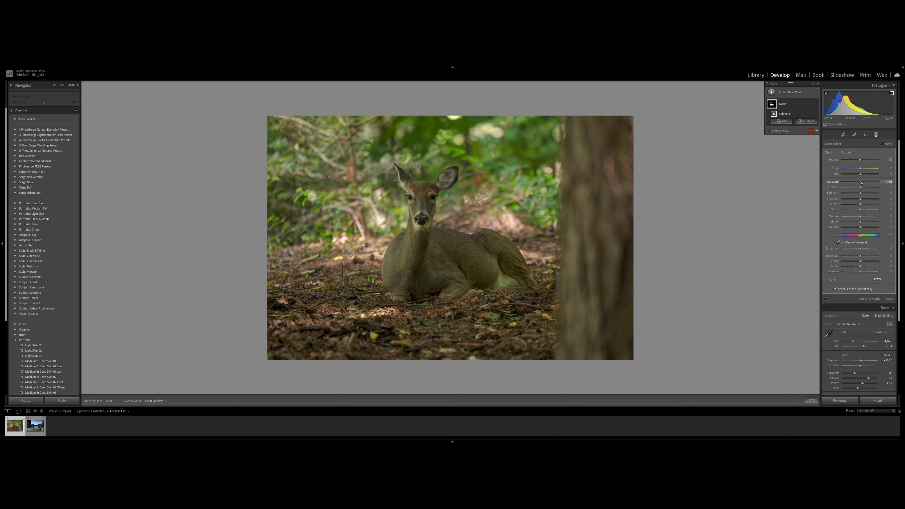
{"action": "left_click_drag", "start_coordinate": [860, 182], "coordinate": [862, 182]}
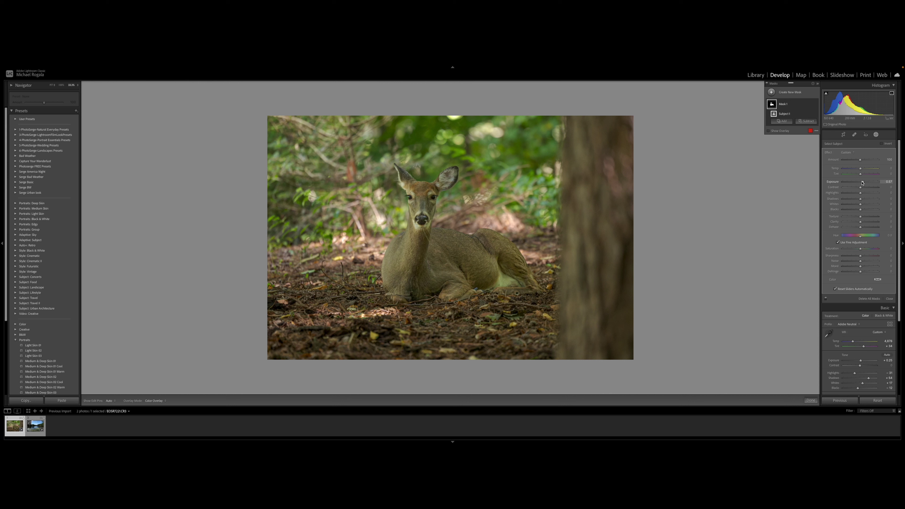
{"action": "left_click_drag", "start_coordinate": [862, 183], "coordinate": [862, 182]}
{"action": "left_click", "coordinate": [770, 92]}
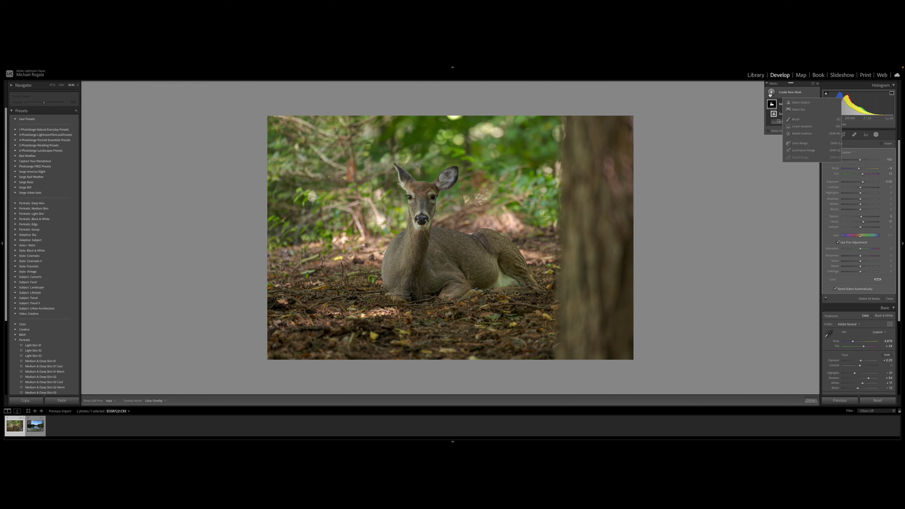
Draw a radial gradient mask over the deer's hindquarter and hide the overlay
{"action": "left_click", "coordinate": [800, 134]}
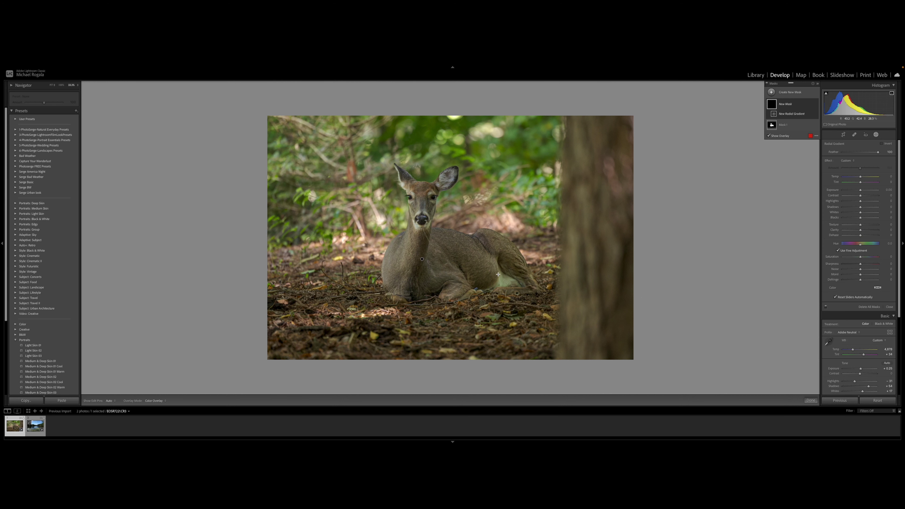
{"action": "mouse_move", "coordinate": [497, 274]}
{"action": "left_mouse_down"}
{"action": "mouse_move", "coordinate": [531, 298]}
{"action": "mouse_move", "coordinate": [504, 280]}
{"action": "left_mouse_up"}
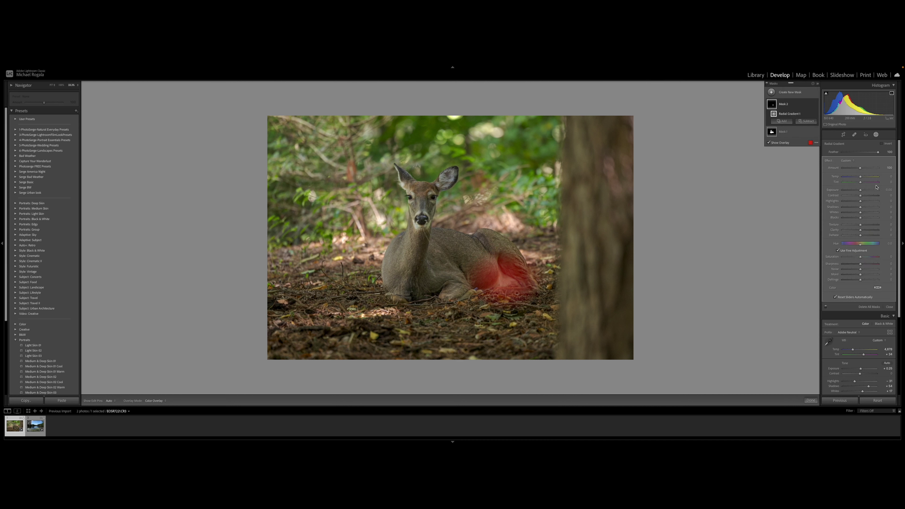
{"action": "key", "text": "o"}
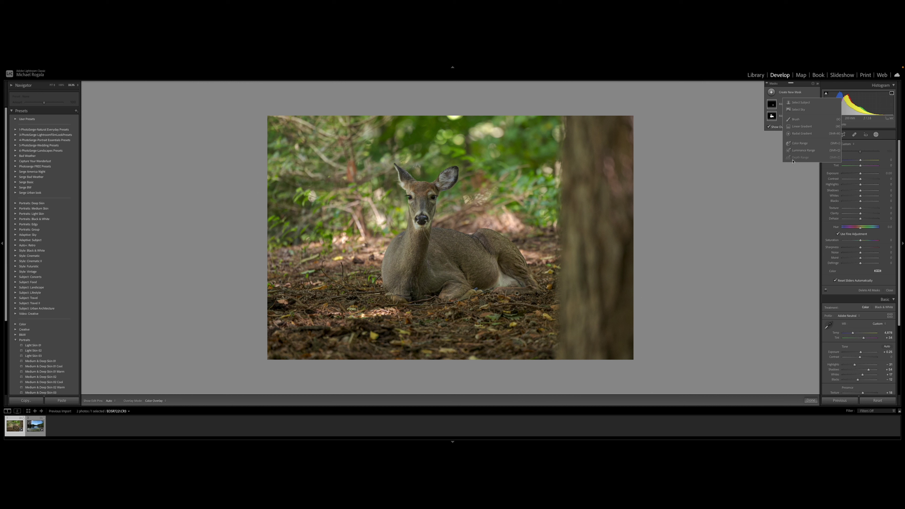
Dismiss the new-mask list and leave masking, returning to the Basic panel with masks kept
{"action": "left_click", "coordinate": [763, 177]}
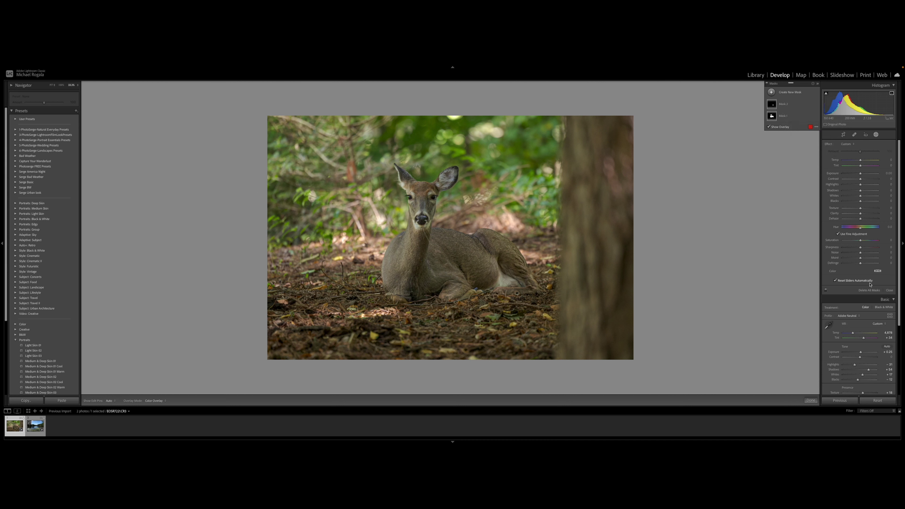
{"action": "left_click", "coordinate": [890, 291]}
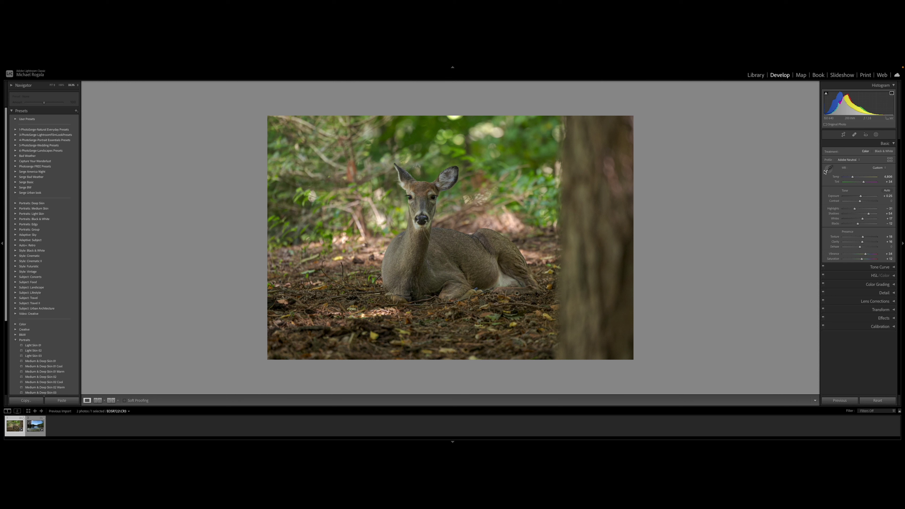
Set white balance by sampling the deer's belly, then nudge Temp slightly warmer
{"action": "left_click", "coordinate": [829, 169]}
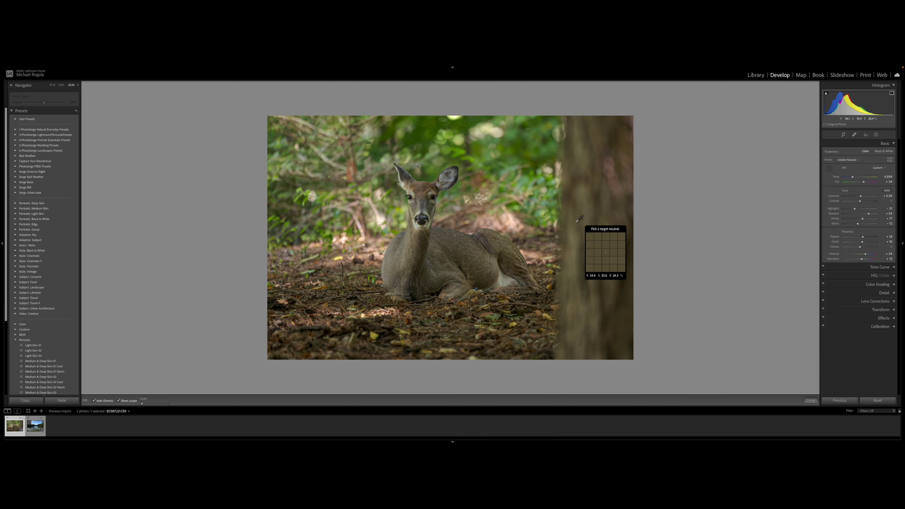
{"action": "left_click", "coordinate": [505, 280]}
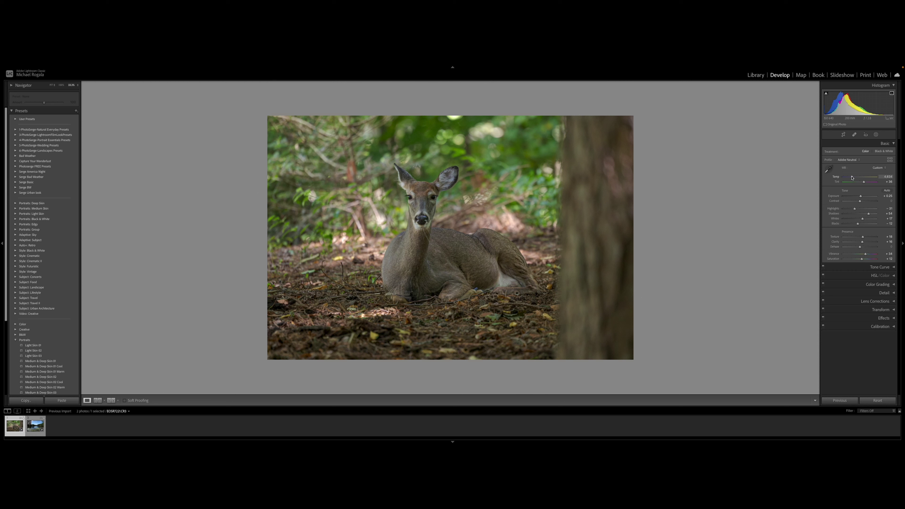
{"action": "key", "text": "Up"}
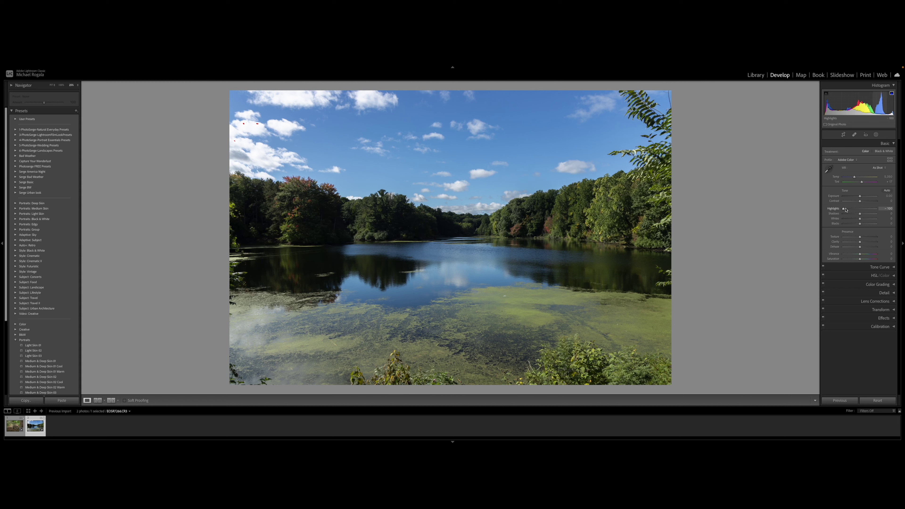
On the lake photo, pull Highlights back down, lower Exposure to -0.65 and lift Blacks
{"action": "left_click_drag", "start_coordinate": [845, 210], "coordinate": [857, 212]}
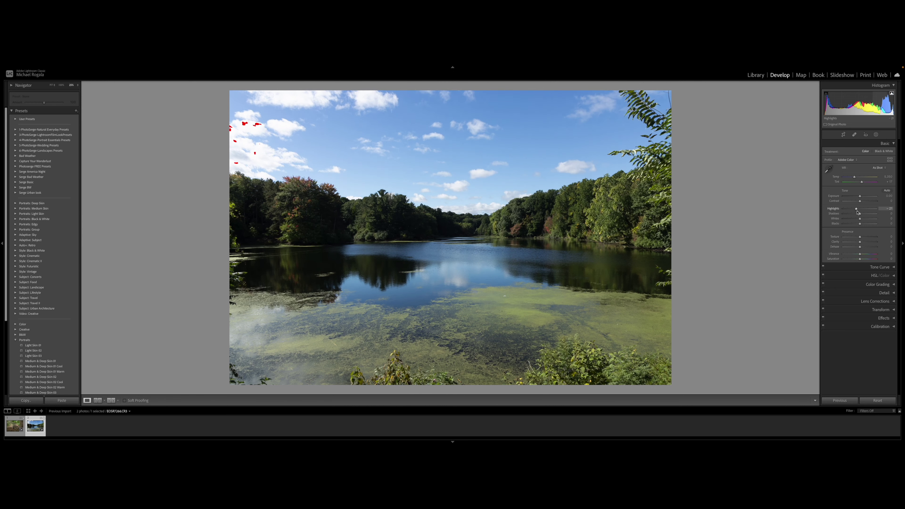
{"action": "left_click_drag", "start_coordinate": [857, 212], "coordinate": [852, 213]}
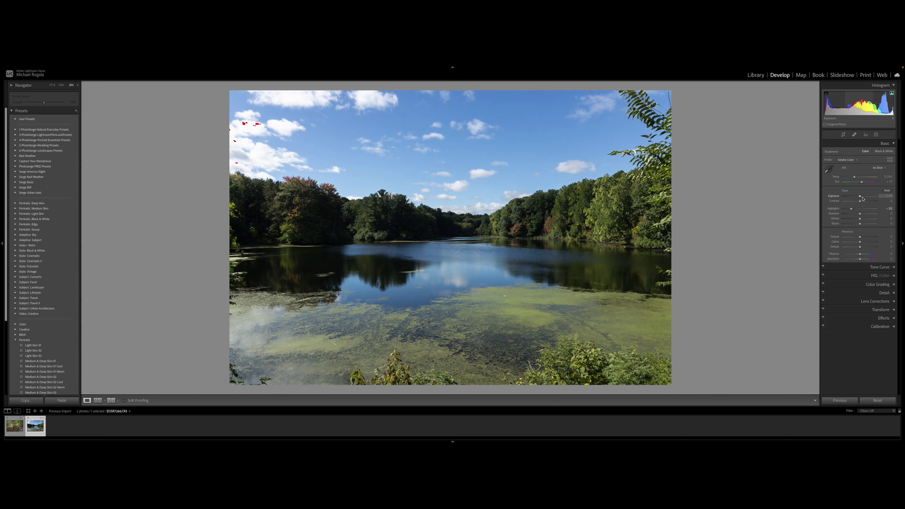
{"action": "left_click_drag", "start_coordinate": [861, 197], "coordinate": [861, 198]}
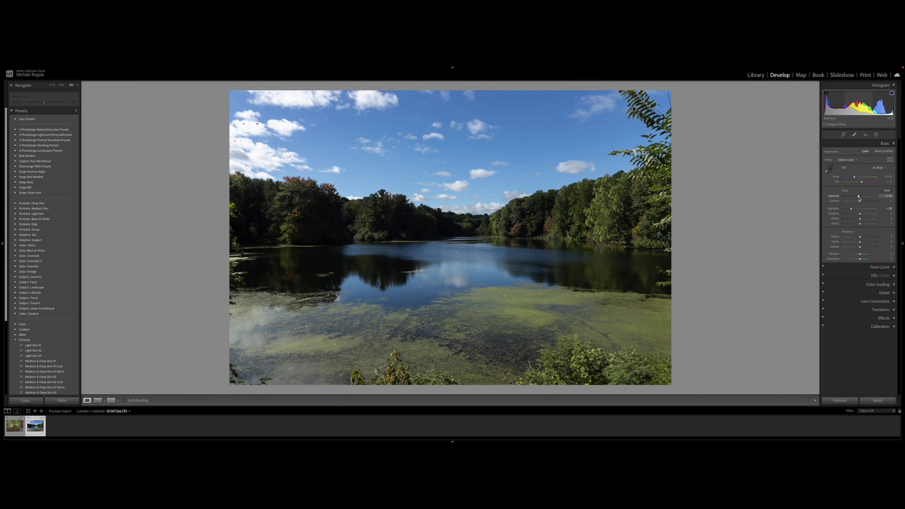
{"action": "left_click_drag", "start_coordinate": [858, 197], "coordinate": [858, 197]}
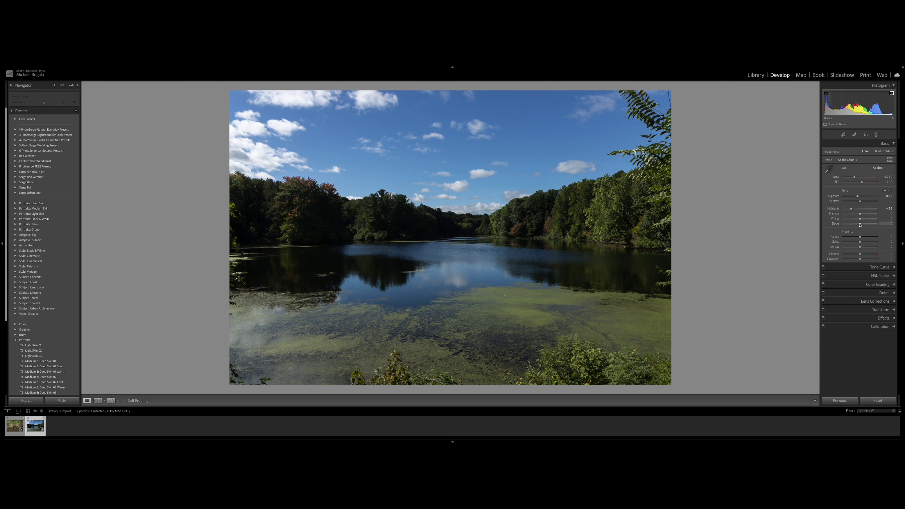
{"action": "left_click_drag", "start_coordinate": [861, 223], "coordinate": [865, 224]}
{"action": "left_click", "coordinate": [876, 135]}
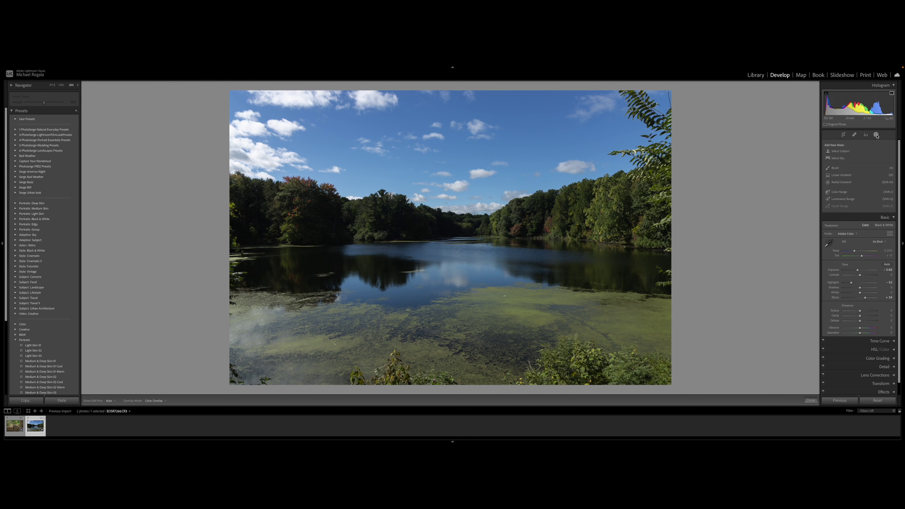
Create a Select Sky mask, darken it slightly, and set its Blacks to 24 and Shadows to 42
{"action": "left_click", "coordinate": [840, 157]}
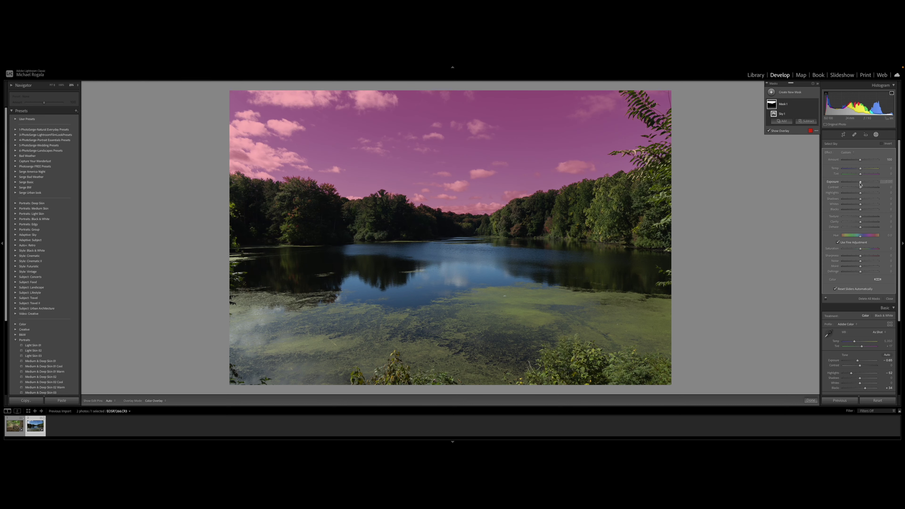
{"action": "key", "text": "o"}
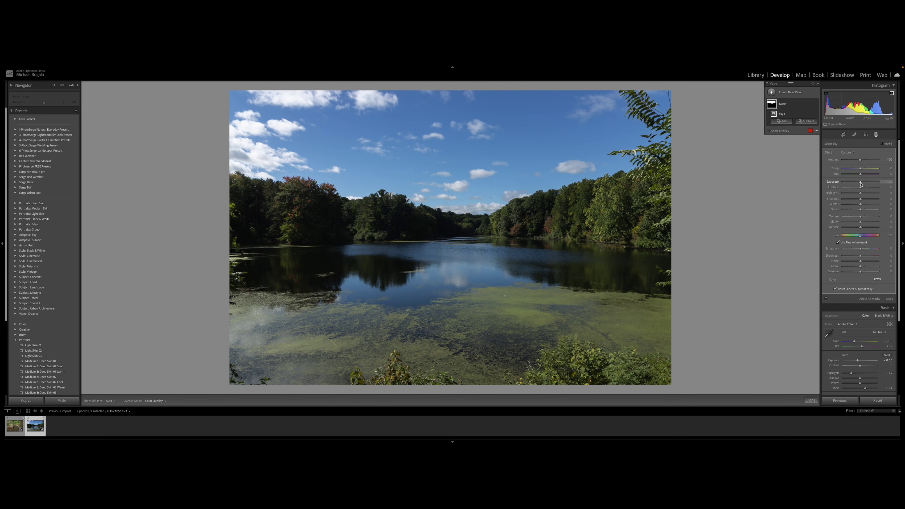
{"action": "left_click_drag", "start_coordinate": [860, 183], "coordinate": [860, 183]}
{"action": "mouse_move", "coordinate": [860, 210]}
{"action": "left_mouse_down"}
{"action": "mouse_move", "coordinate": [878, 210]}
{"action": "mouse_move", "coordinate": [870, 210]}
{"action": "left_mouse_up"}
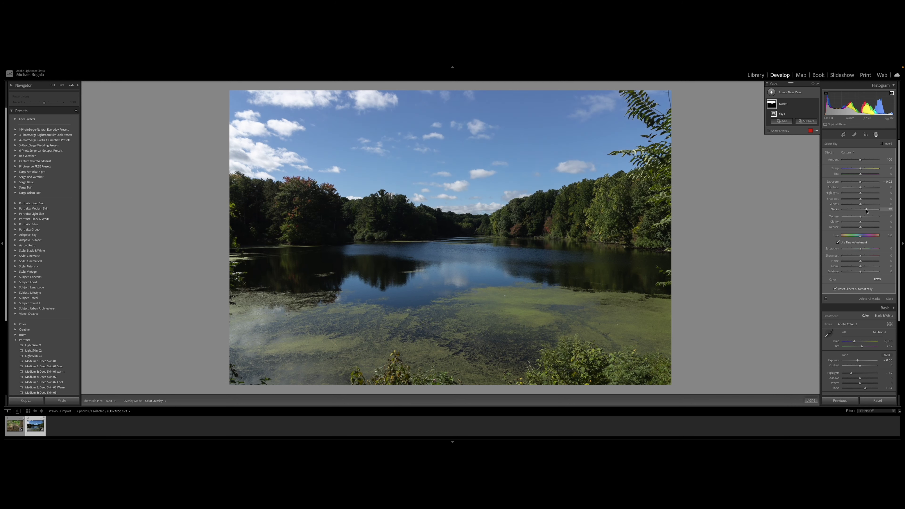
{"action": "left_click_drag", "start_coordinate": [867, 211], "coordinate": [865, 211]}
{"action": "left_click_drag", "start_coordinate": [860, 199], "coordinate": [865, 202]}
{"action": "left_click", "coordinate": [790, 92]}
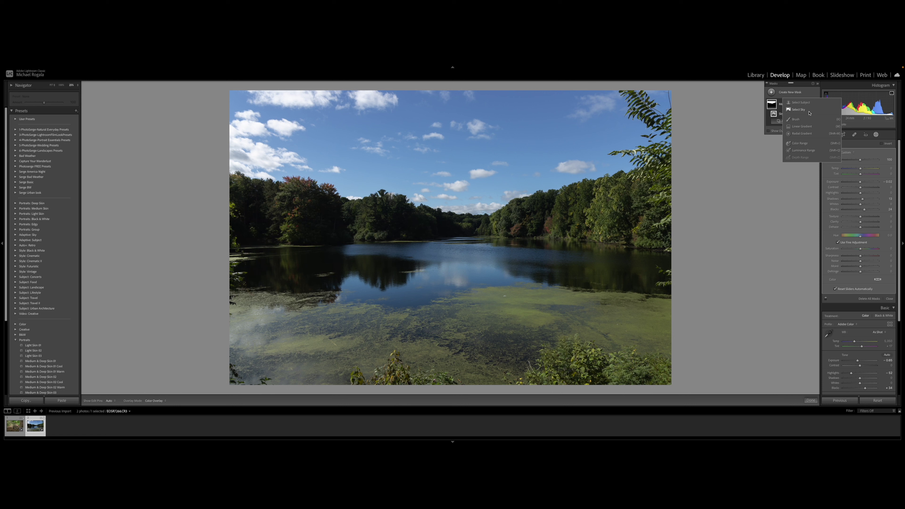
Add a small radial gradient over the left-side clouds with Blacks raised to 13
{"action": "left_click", "coordinate": [802, 132]}
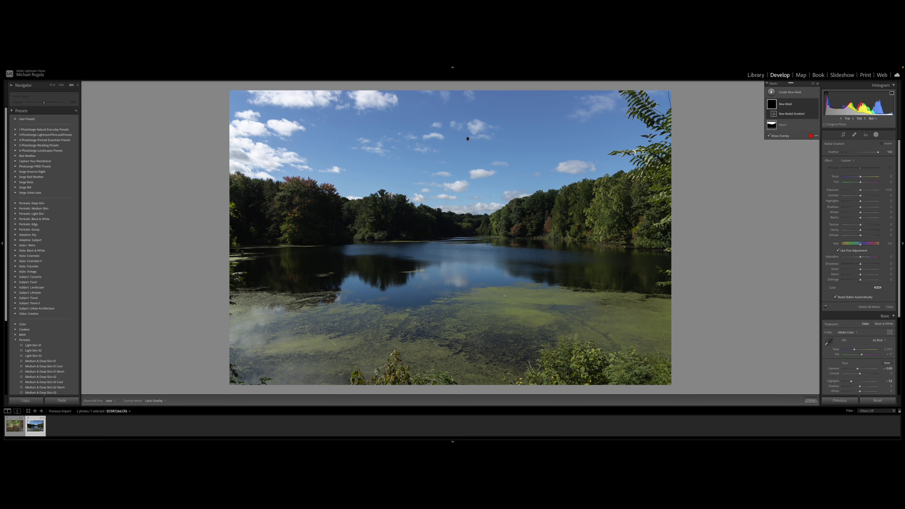
{"action": "mouse_move", "coordinate": [238, 154]}
{"action": "left_mouse_down"}
{"action": "mouse_move", "coordinate": [259, 165]}
{"action": "mouse_move", "coordinate": [248, 156]}
{"action": "left_mouse_up"}
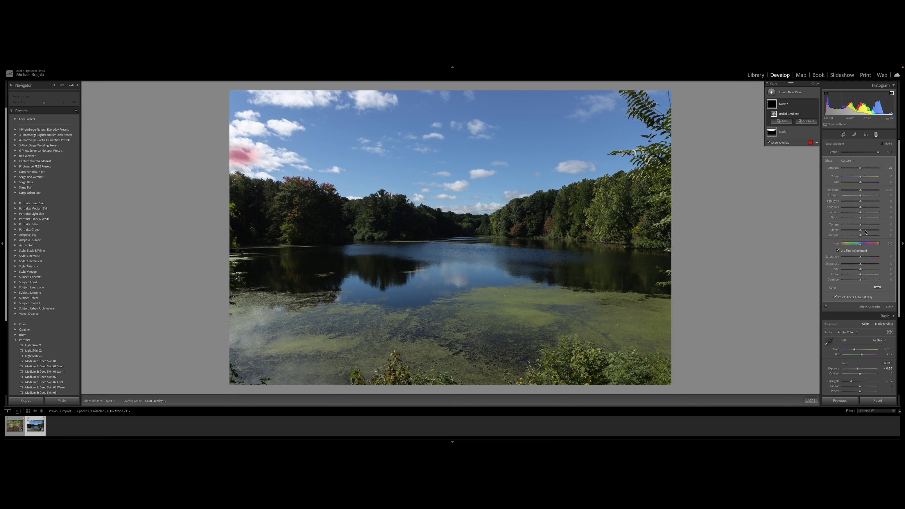
{"action": "left_click_drag", "start_coordinate": [860, 218], "coordinate": [882, 221]}
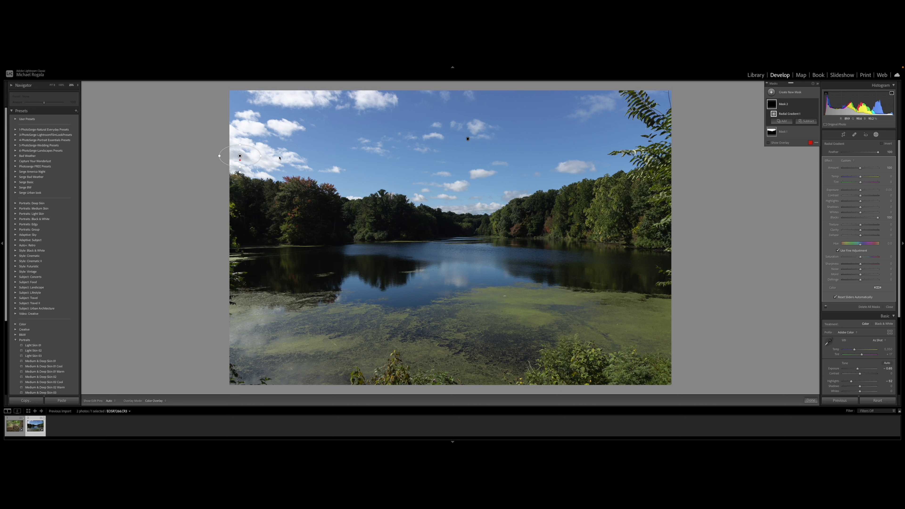
{"action": "left_click", "coordinate": [890, 307]}
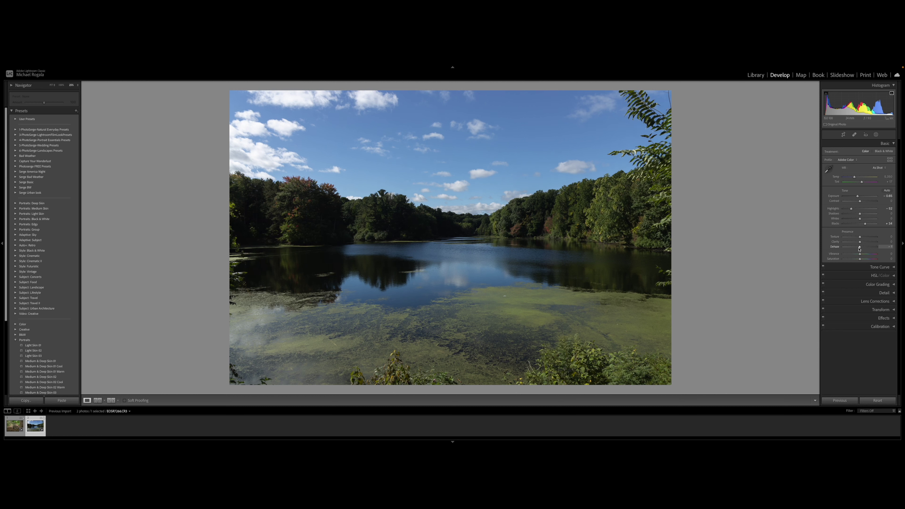
Set the photo's Dehaze to +8 and reset Saturation to 0
{"action": "left_click_drag", "start_coordinate": [859, 248], "coordinate": [869, 250]}
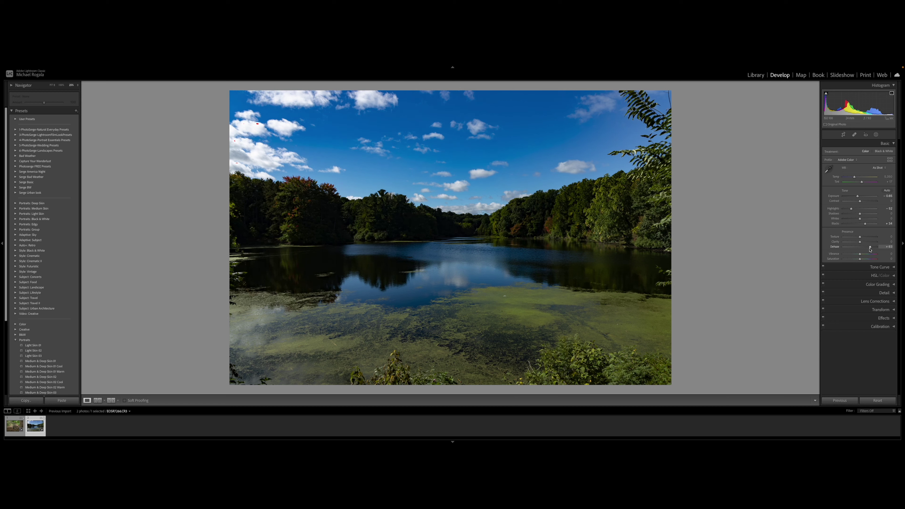
{"action": "mouse_move", "coordinate": [870, 249]}
{"action": "left_mouse_down"}
{"action": "mouse_move", "coordinate": [861, 262]}
{"action": "mouse_move", "coordinate": [873, 261]}
{"action": "mouse_move", "coordinate": [861, 262]}
{"action": "left_mouse_up"}
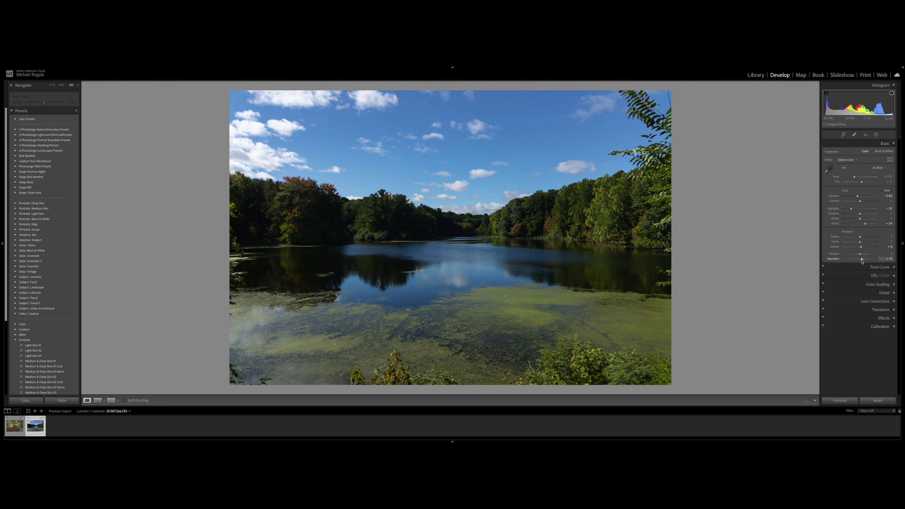
{"action": "double_click", "coordinate": [834, 259]}
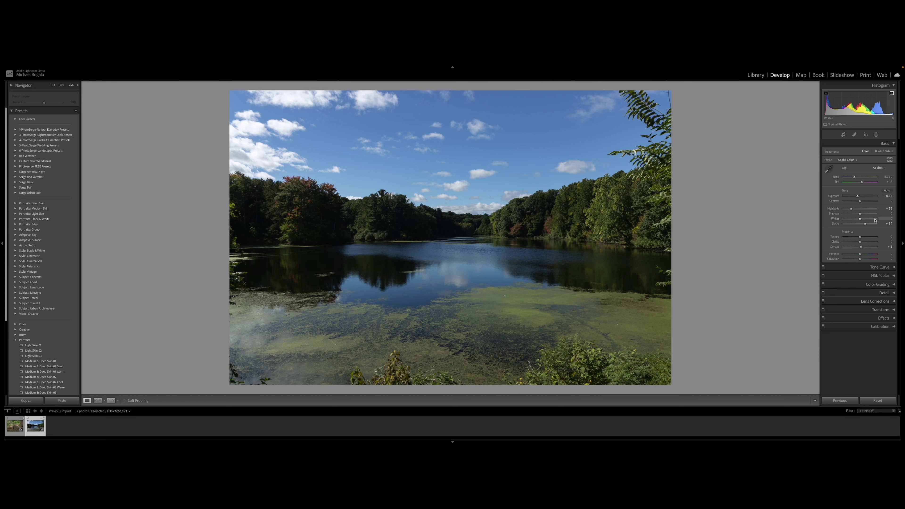
Apply the Adobe Neutral profile from the profile browser
{"action": "left_click", "coordinate": [849, 162]}
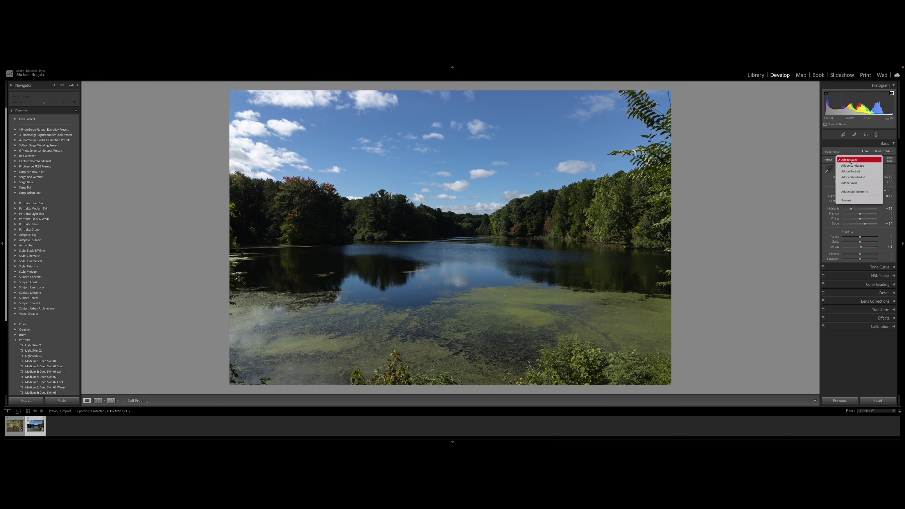
{"action": "left_click", "coordinate": [853, 200]}
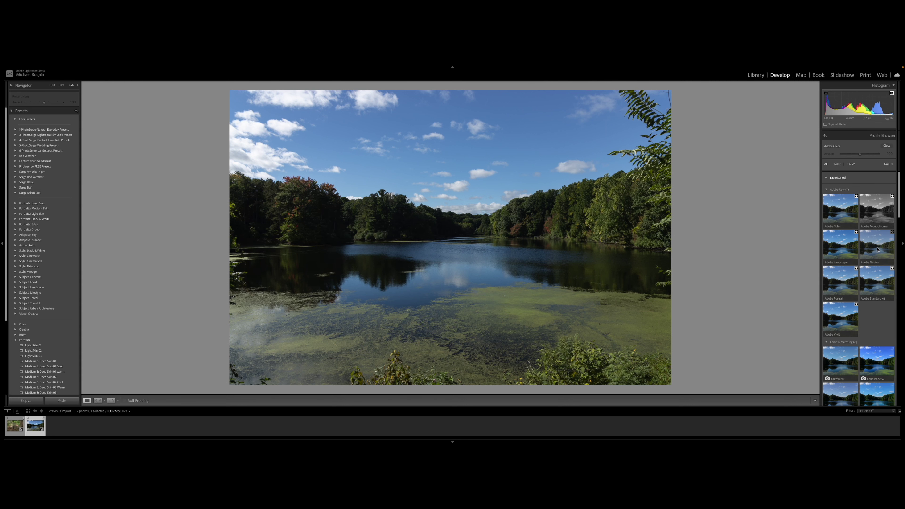
{"action": "left_click", "coordinate": [877, 249]}
{"action": "left_click", "coordinate": [888, 146]}
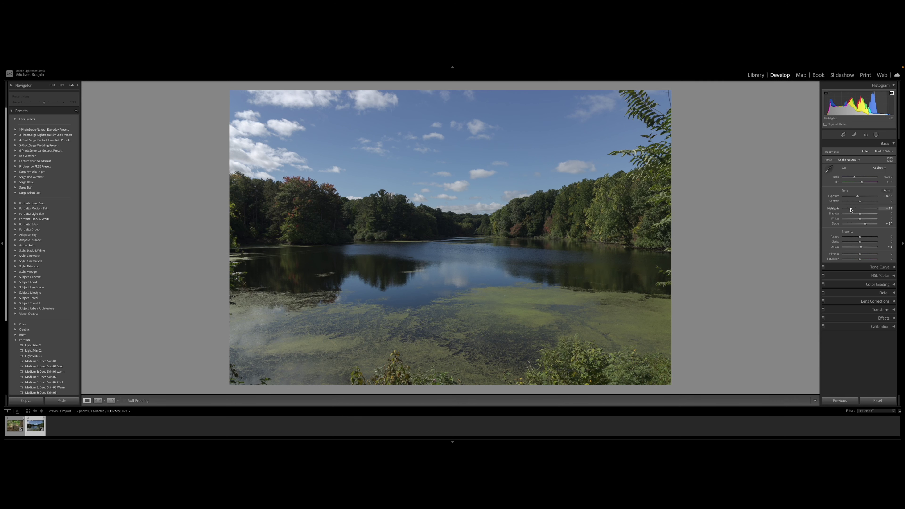
Set Highlights -100, Exposure -0.75, Shadows +52, Whites -6, Blacks +31, Texture -18, Clarity +12
{"action": "left_click_drag", "start_coordinate": [851, 210], "coordinate": [841, 210]}
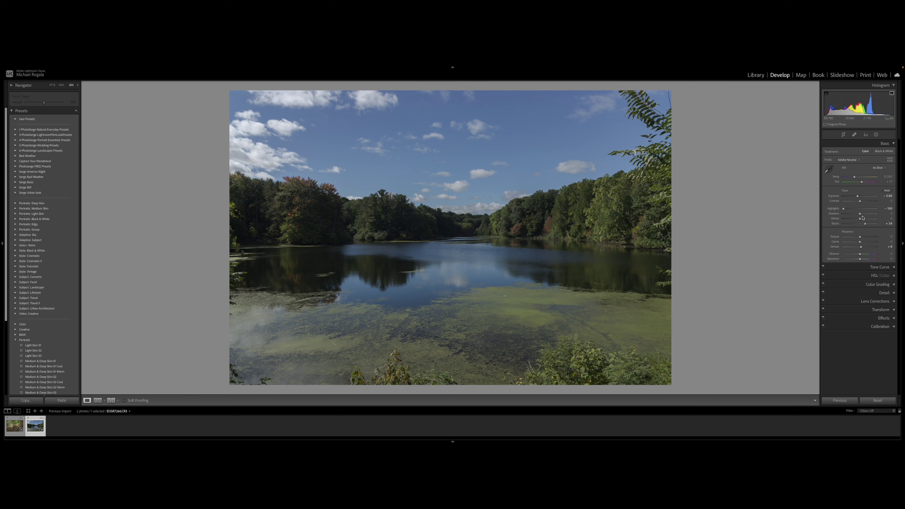
{"action": "left_click_drag", "start_coordinate": [858, 196], "coordinate": [859, 197]}
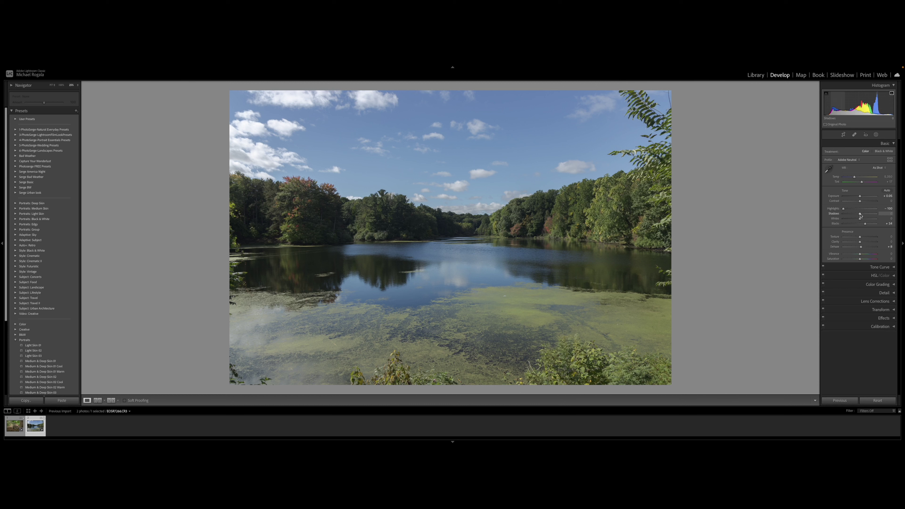
{"action": "left_click_drag", "start_coordinate": [860, 214], "coordinate": [868, 214]}
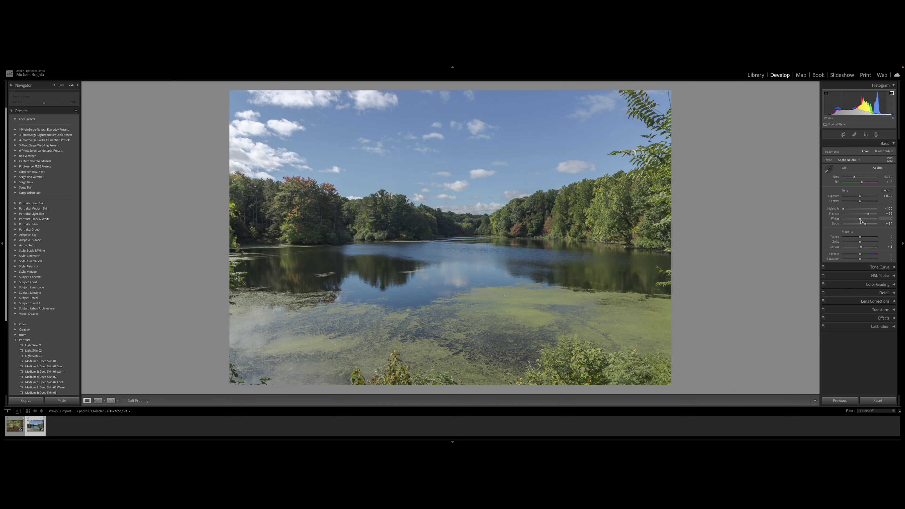
{"action": "left_click_drag", "start_coordinate": [861, 219], "coordinate": [858, 219]}
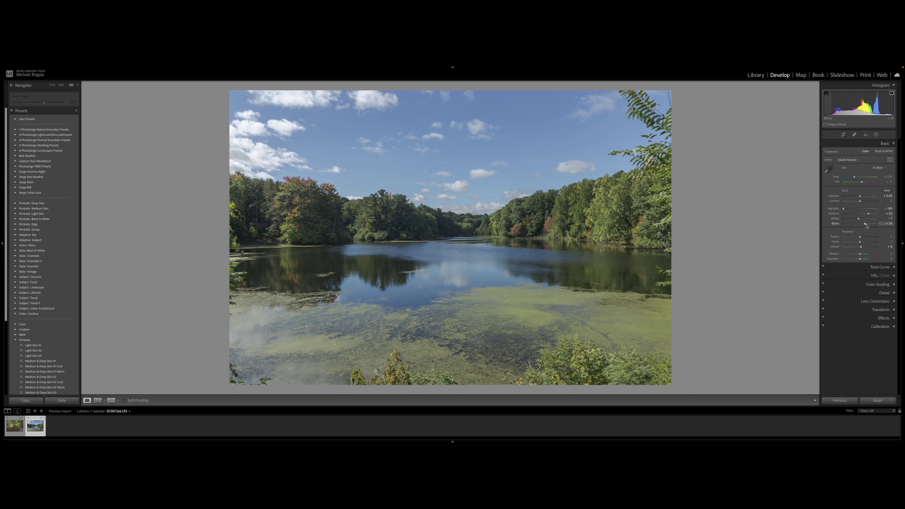
{"action": "left_click_drag", "start_coordinate": [864, 225], "coordinate": [861, 225]}
{"action": "left_click_drag", "start_coordinate": [861, 238], "coordinate": [865, 255]}
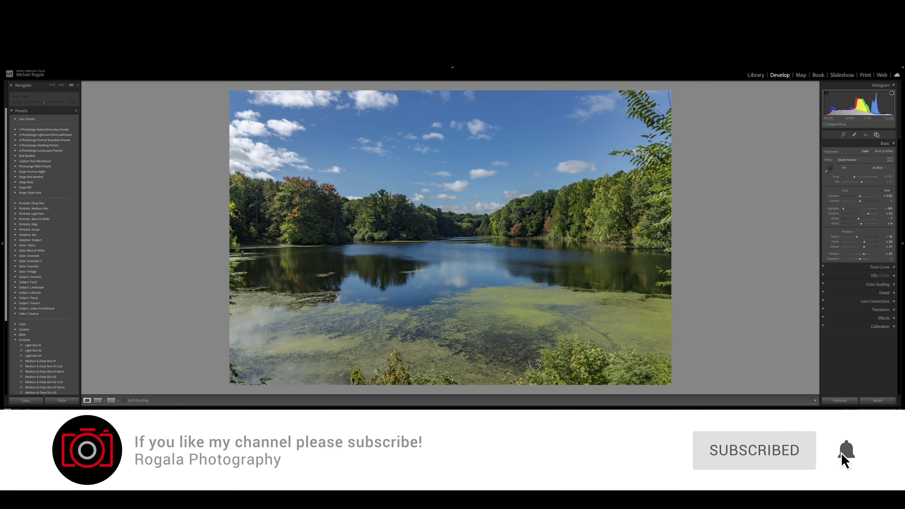
{"action": "left_click", "coordinate": [877, 135]}
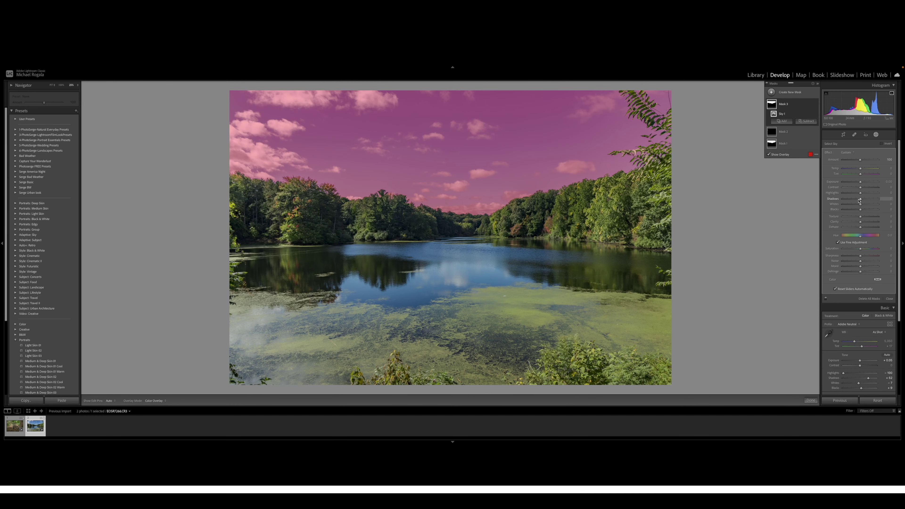
Refine the sky mask: Exposure -0.16, Temp -11, Blacks 23, Texture -16, plus clarity, dehaze, saturation tweaks
{"action": "key", "text": "o"}
{"action": "left_click_drag", "start_coordinate": [860, 181], "coordinate": [859, 185]}
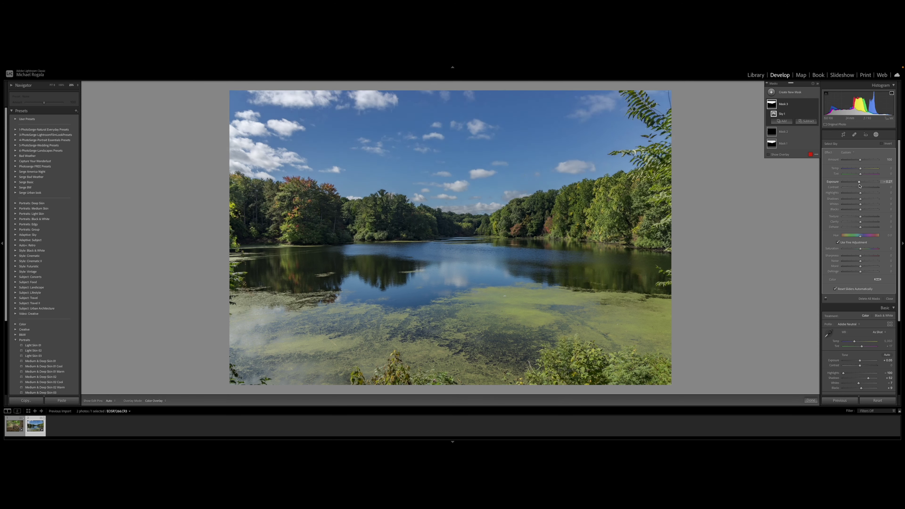
{"action": "left_click_drag", "start_coordinate": [859, 186], "coordinate": [859, 186]}
{"action": "left_click_drag", "start_coordinate": [860, 169], "coordinate": [858, 172]}
{"action": "left_click_drag", "start_coordinate": [861, 211], "coordinate": [864, 211]}
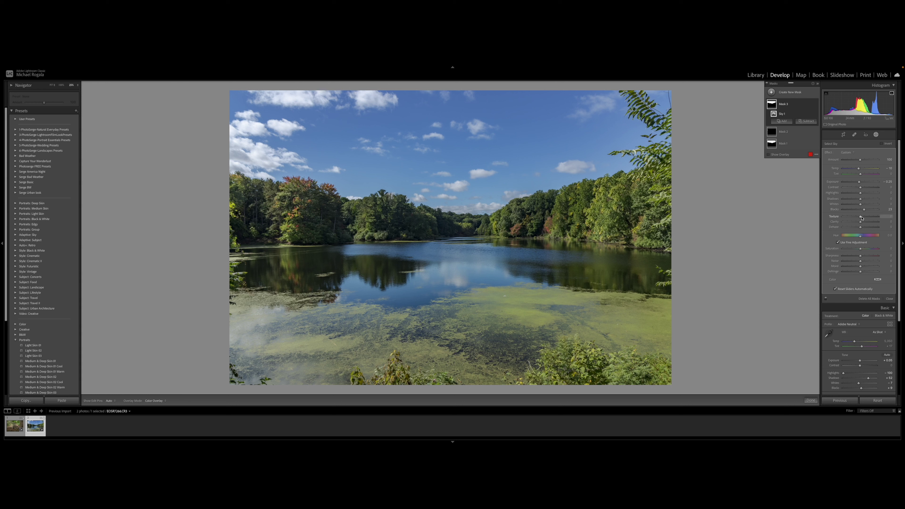
{"action": "left_click_drag", "start_coordinate": [862, 218], "coordinate": [859, 218]}
{"action": "left_click_drag", "start_coordinate": [861, 224], "coordinate": [863, 224]}
{"action": "left_click_drag", "start_coordinate": [862, 228], "coordinate": [861, 230]}
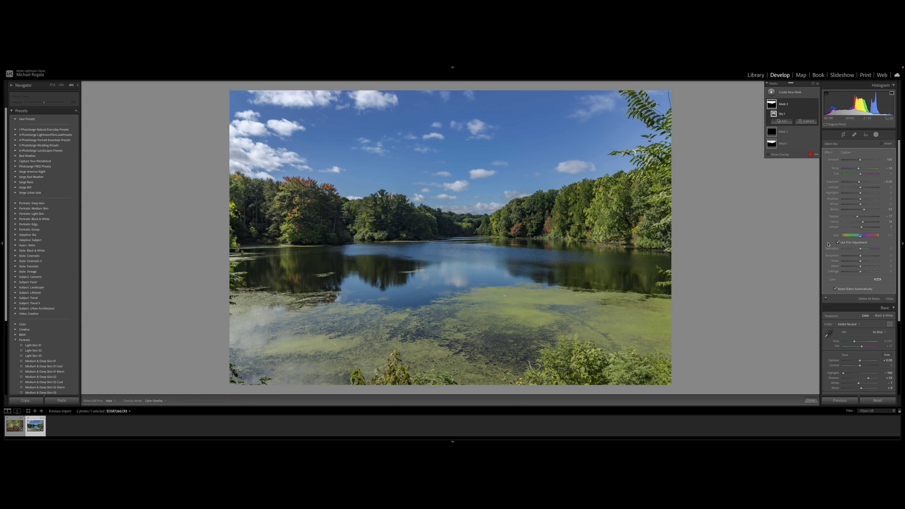
{"action": "left_click_drag", "start_coordinate": [859, 249], "coordinate": [860, 251]}
{"action": "key", "text": "shift+w"}
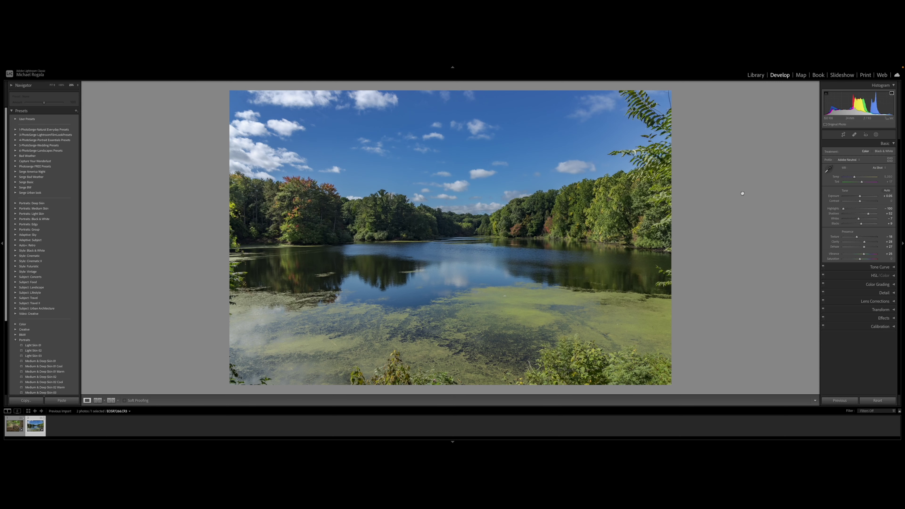